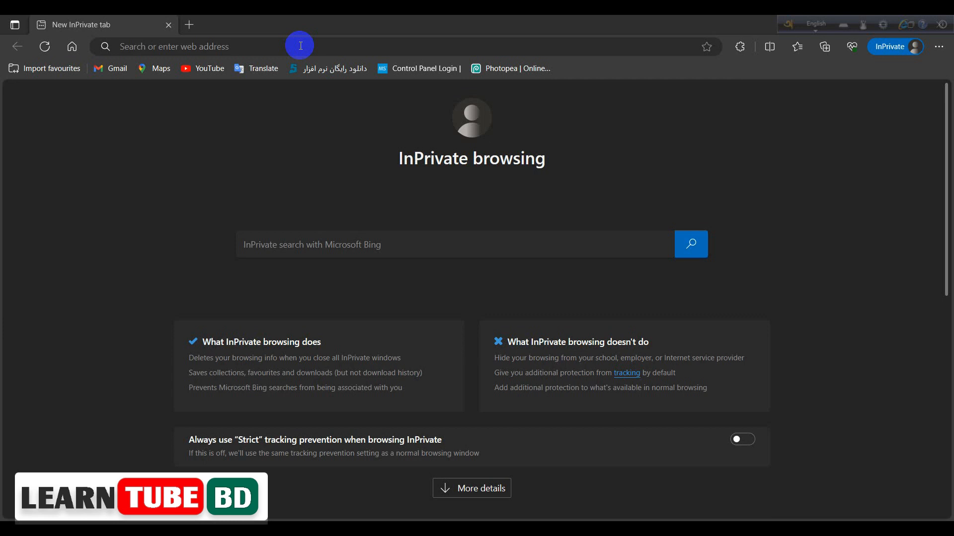
Open the cPanel login page at cpanel.digitalmarketingshop.info
click(300, 46)
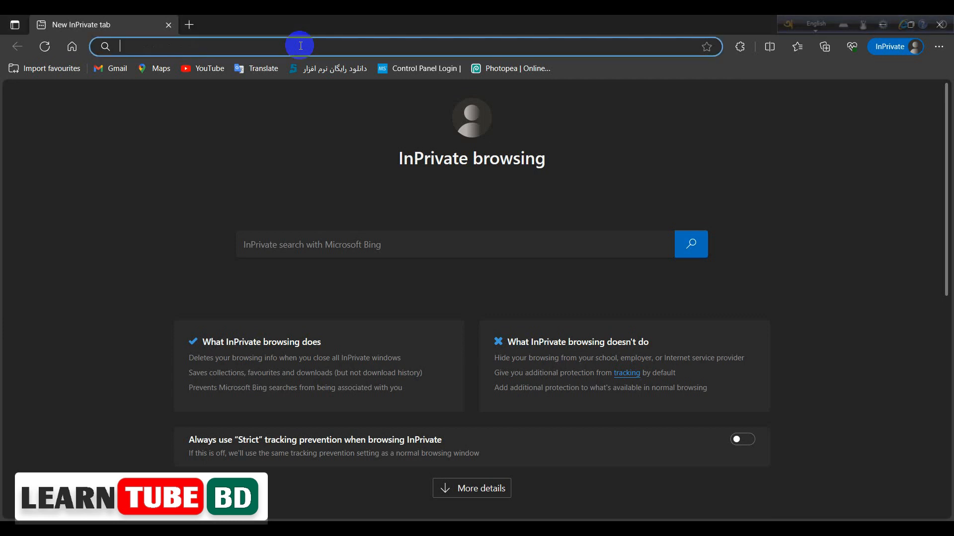
text(digita)
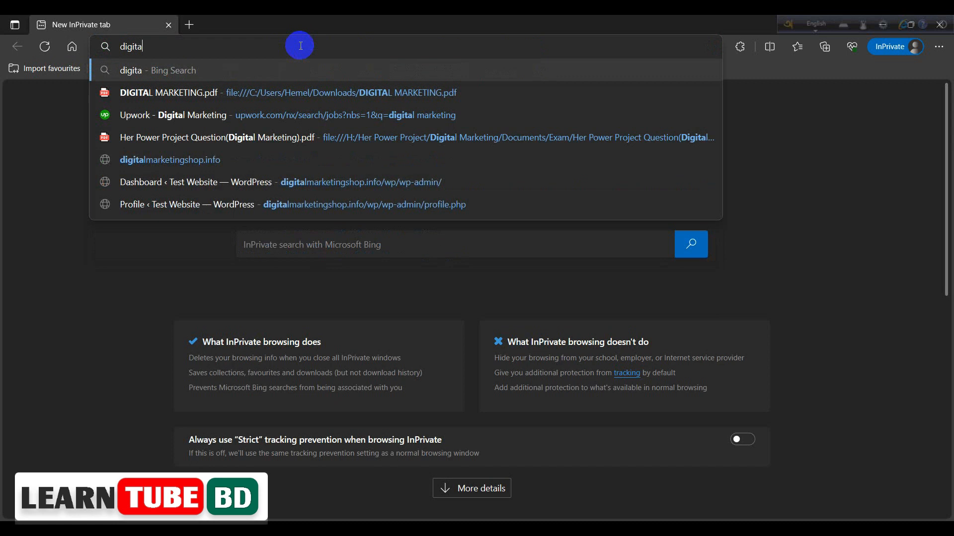
text(lmarke)
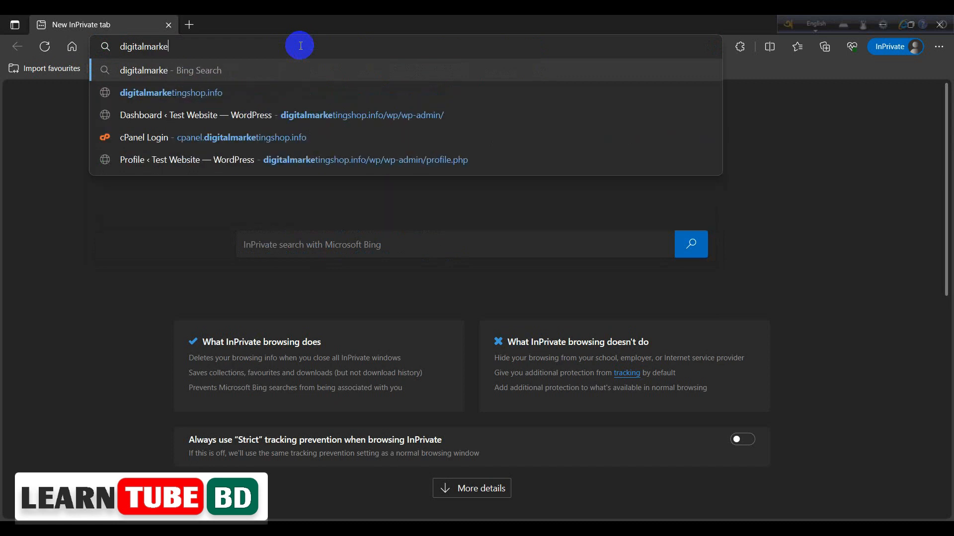
text(tingshop)
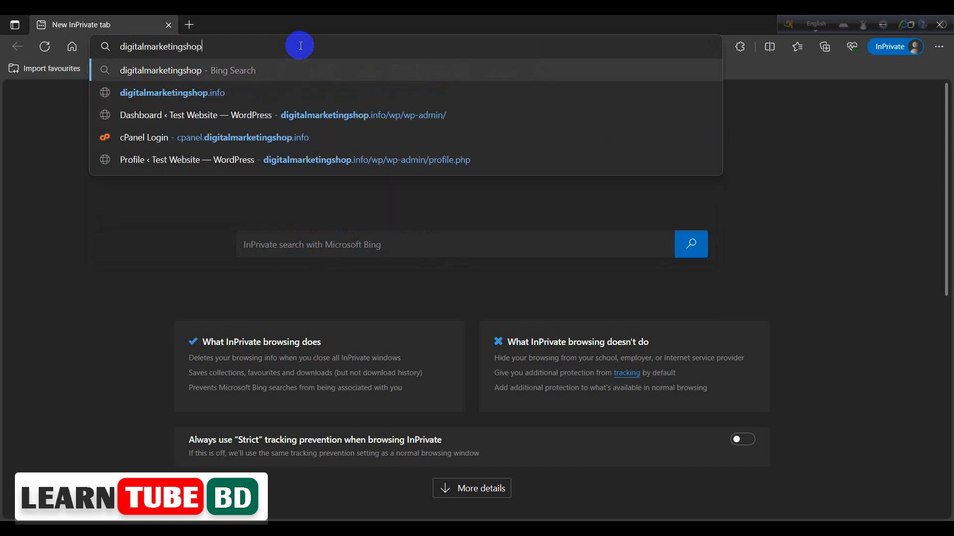
text(.info)
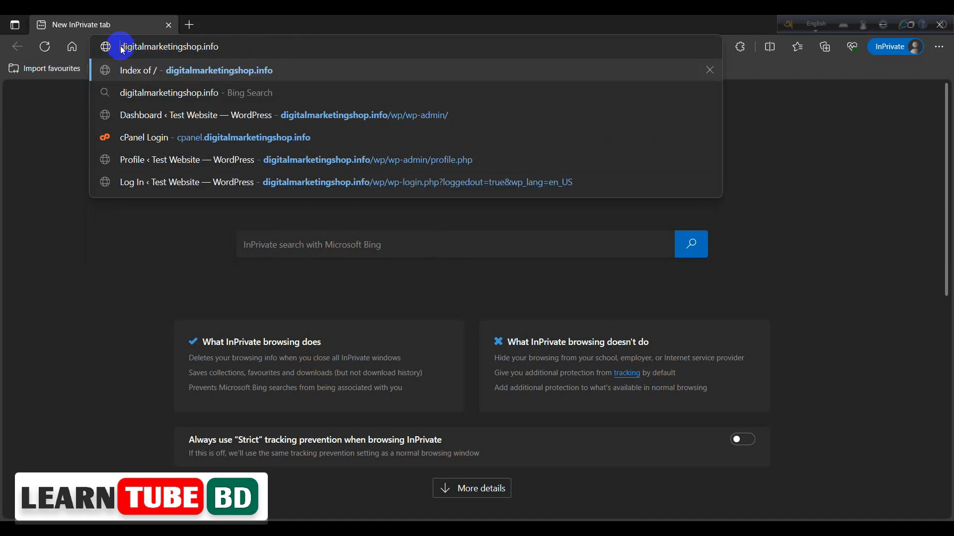
text(cp)
text(anel)
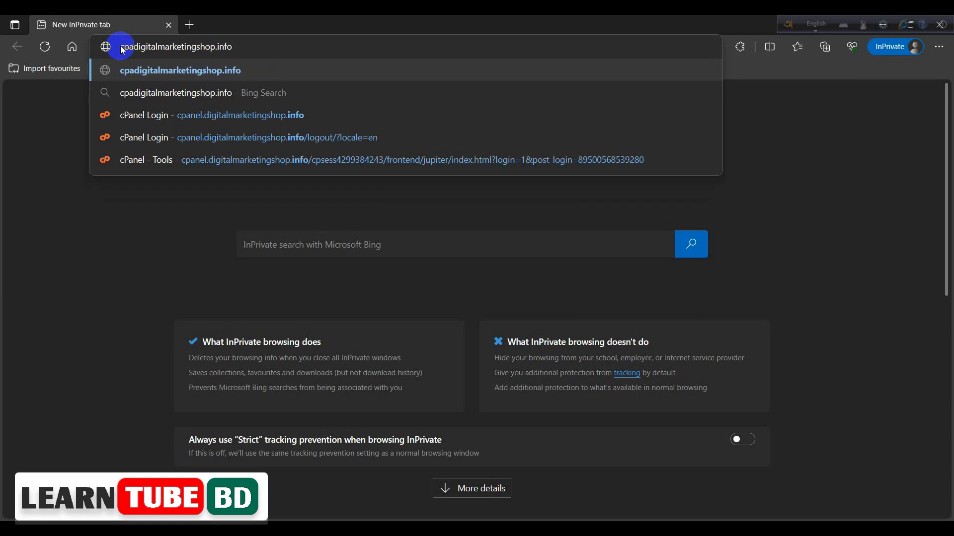
text(.)
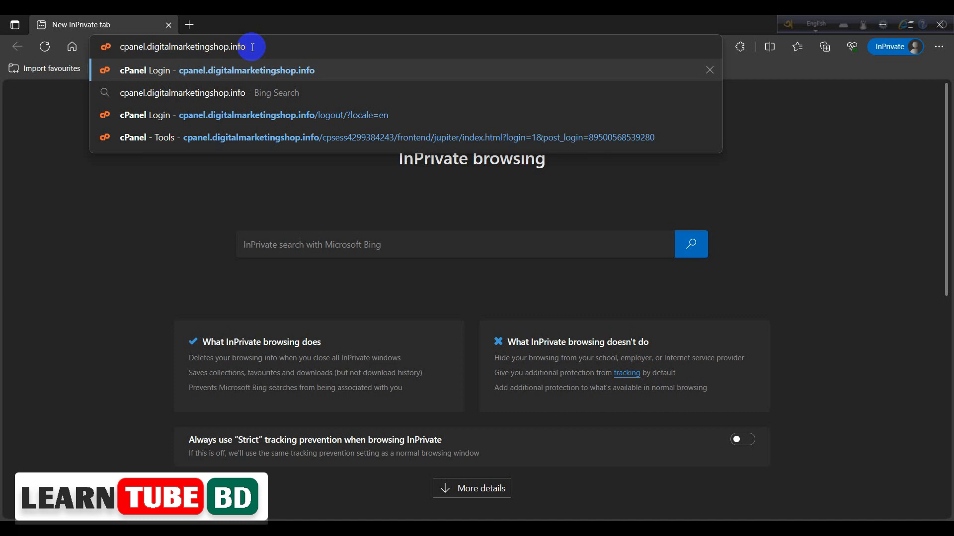
key(Return)
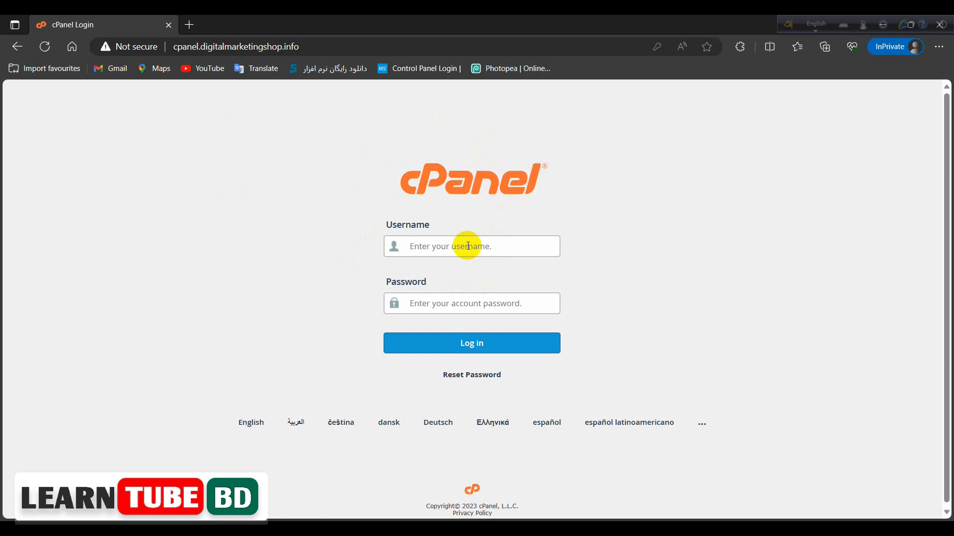
Log in to cPanel with the account username and its saved account password
text(digitalm)
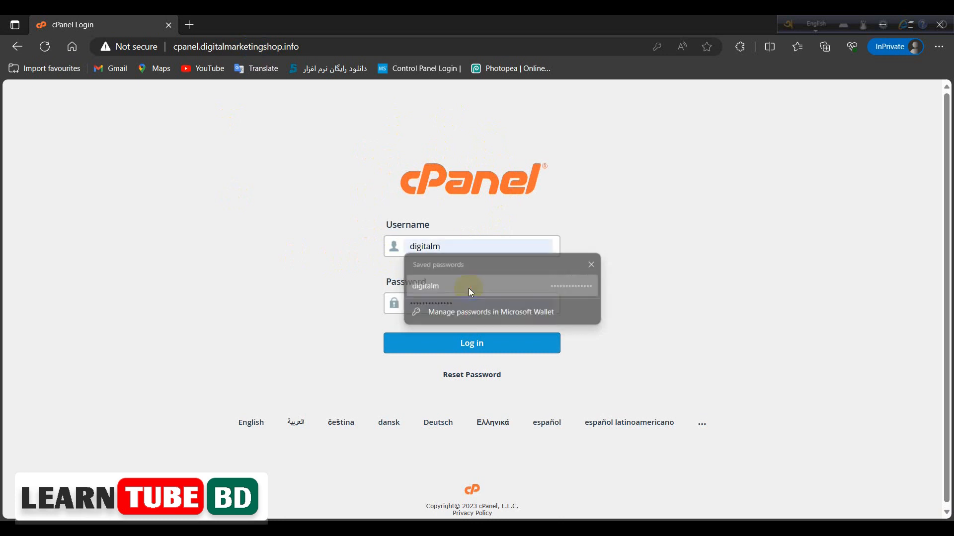
click(469, 286)
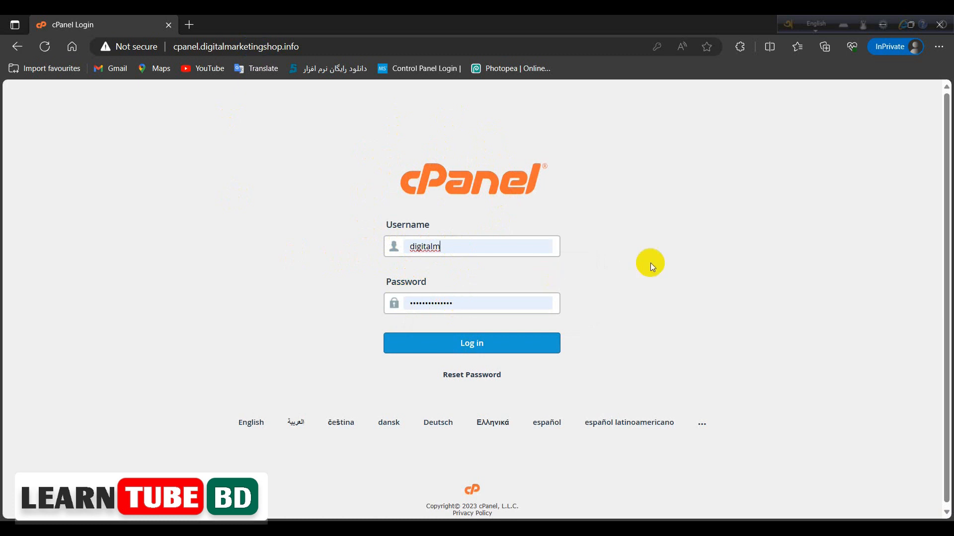
click(485, 342)
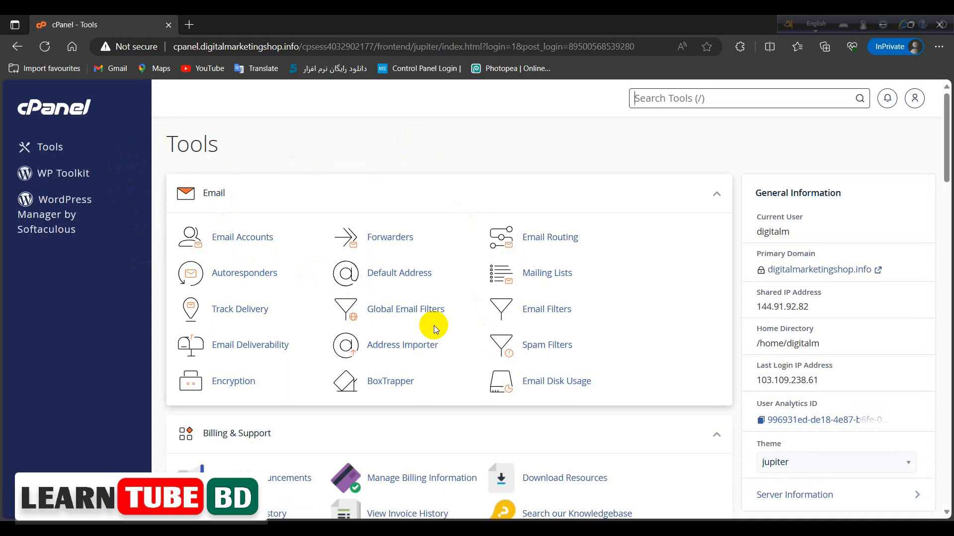
Open the Domains manager from the cPanel tools and start creating a new domain
scroll(464, 321, down, 5)
scroll(470, 322, down, 5)
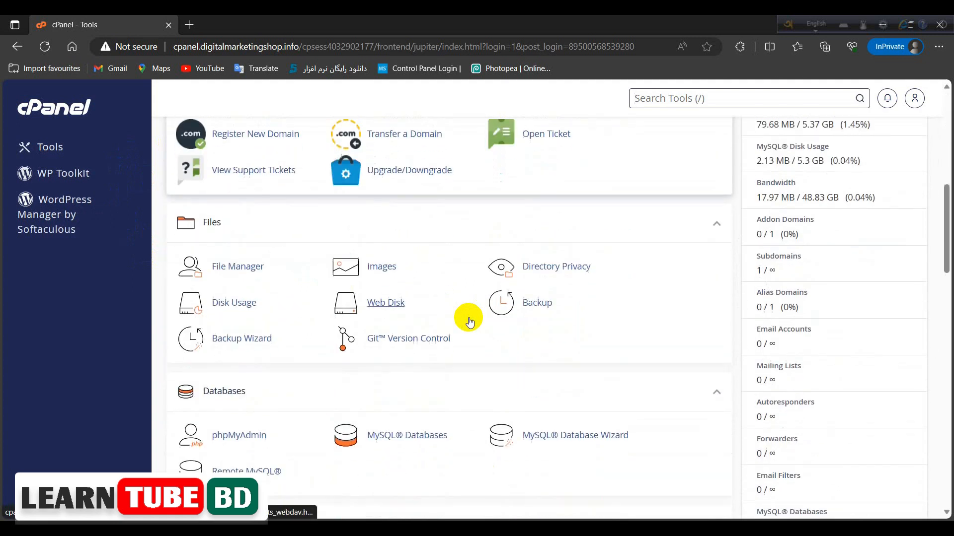
scroll(468, 318, down, 4)
scroll(469, 318, down, 1)
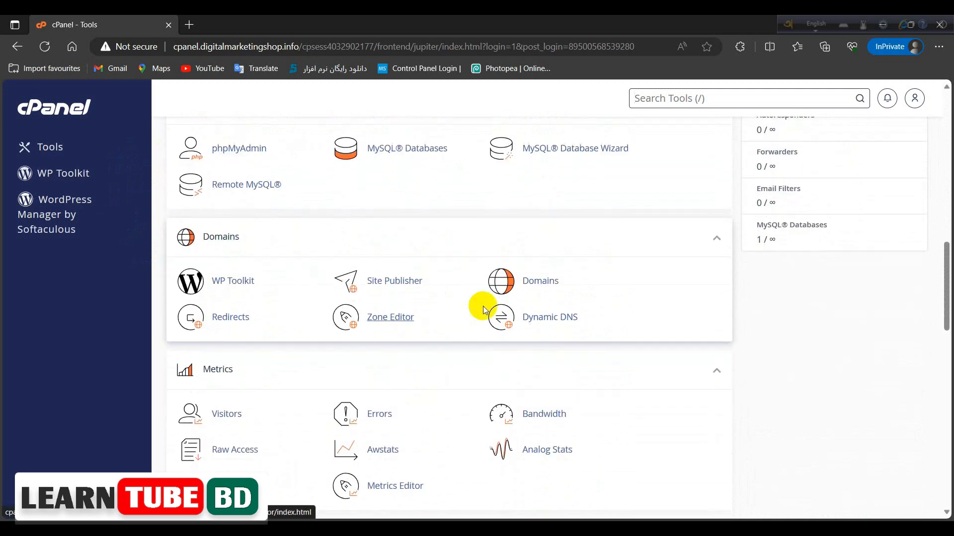
click(548, 283)
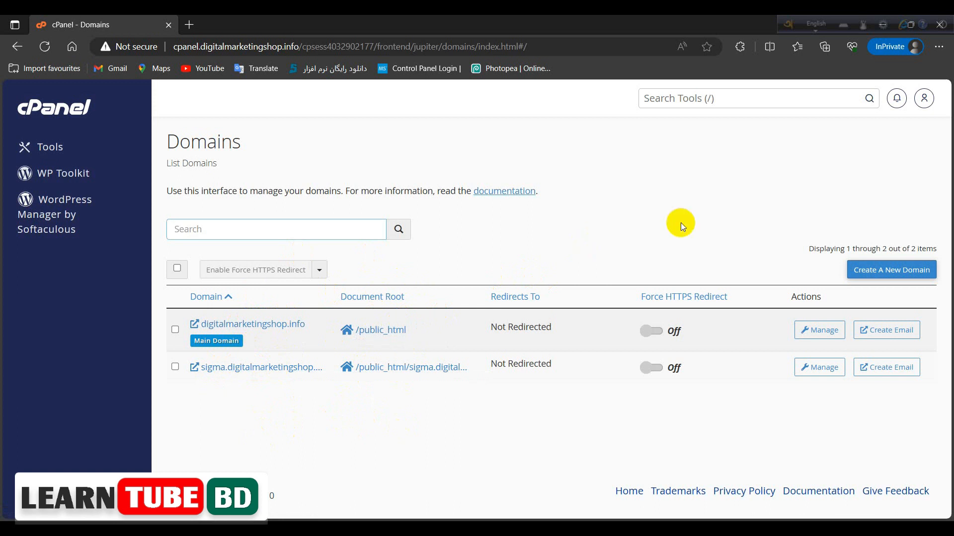
click(884, 274)
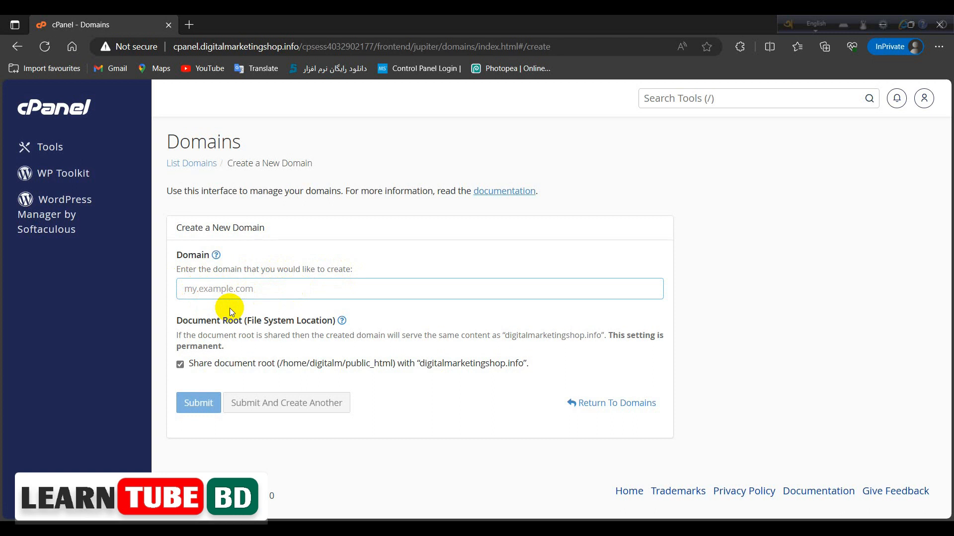
Enter example.digitalmarketingshop.info as the new domain and accept the matching suggestion so it gets its own document root
text(example.)
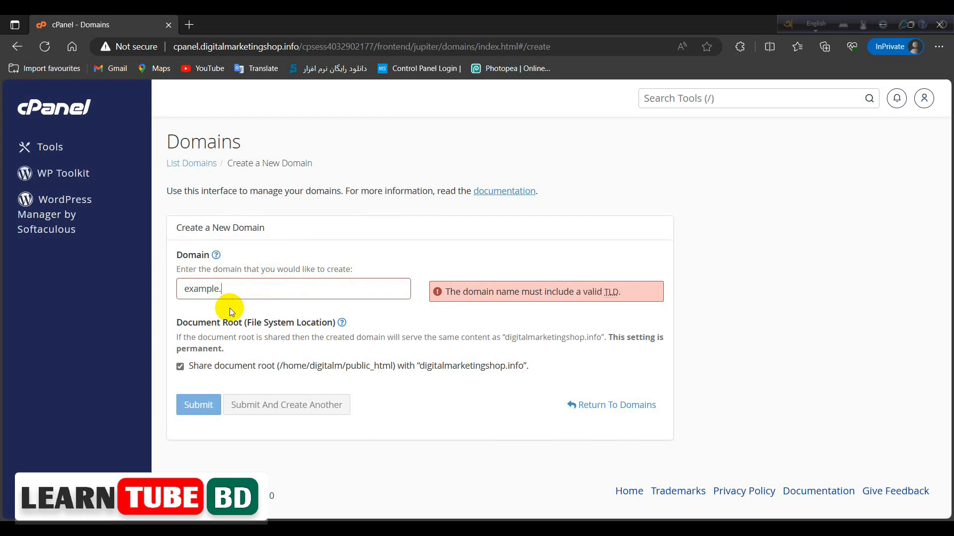
text(digitalmarke)
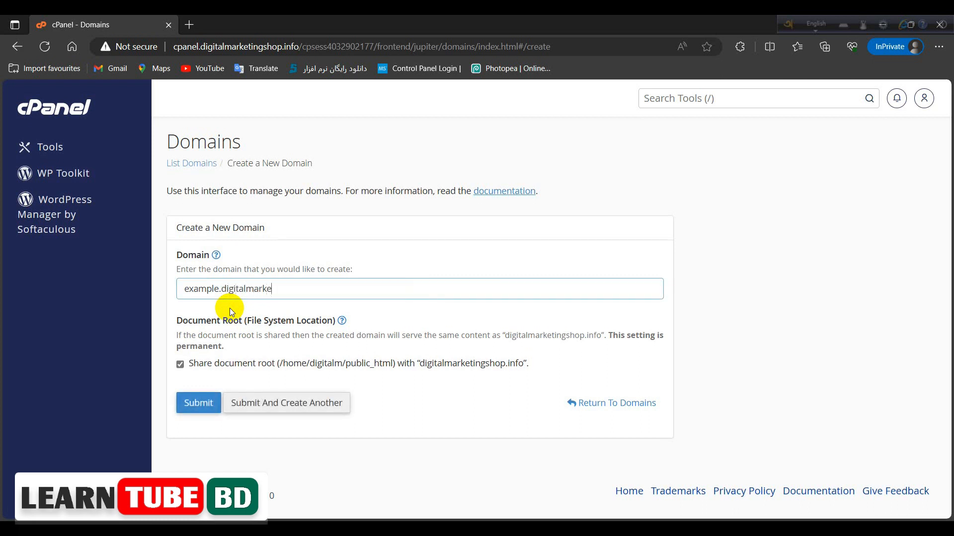
text(tingshop.info)
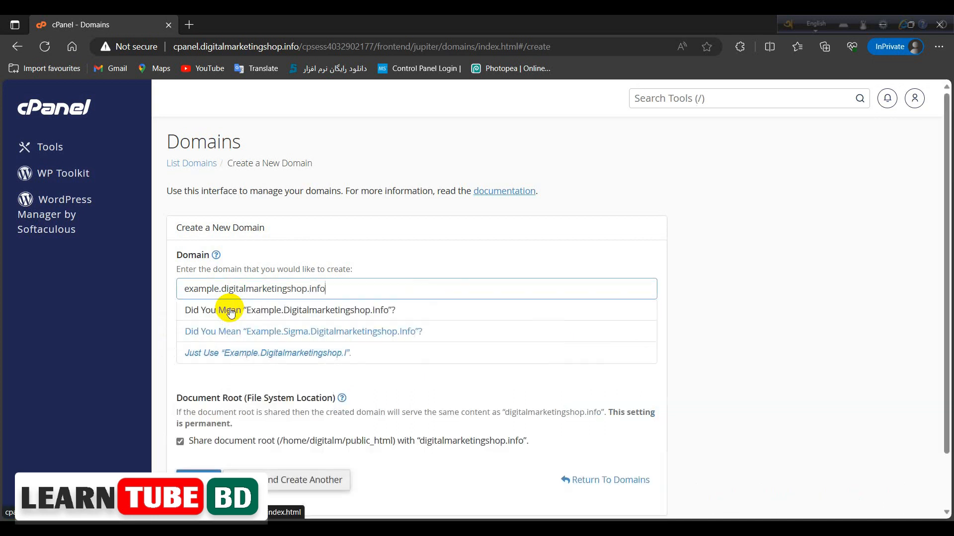
click(230, 311)
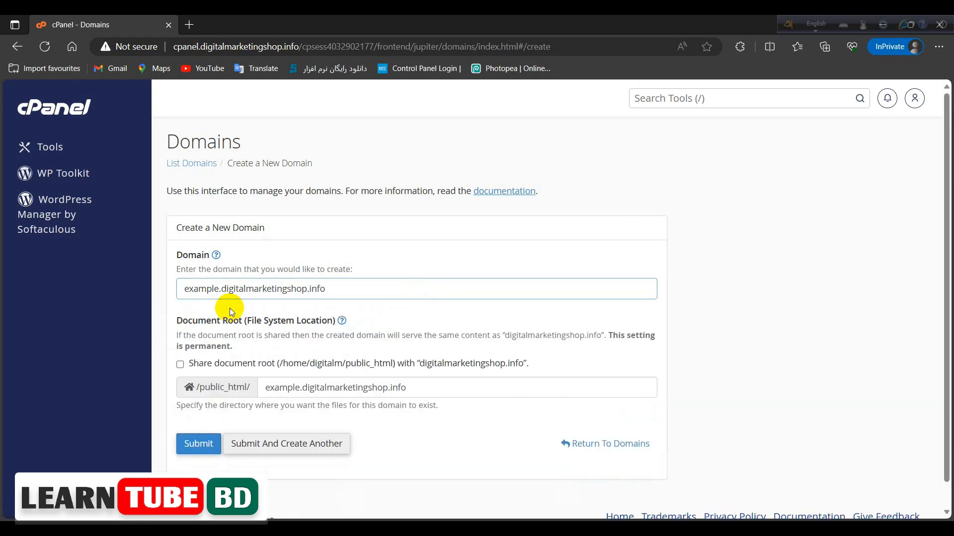
drag(219, 289, 178, 289)
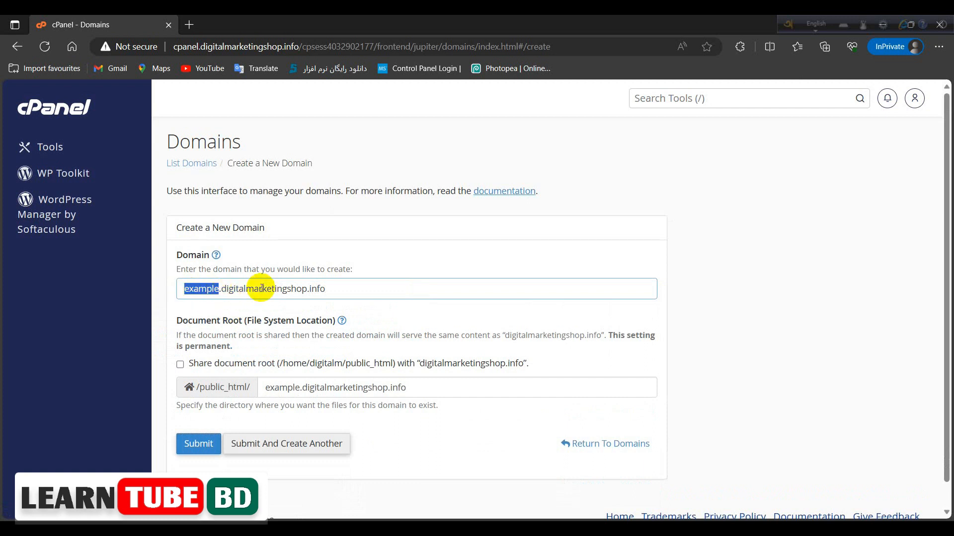
drag(222, 289, 328, 293)
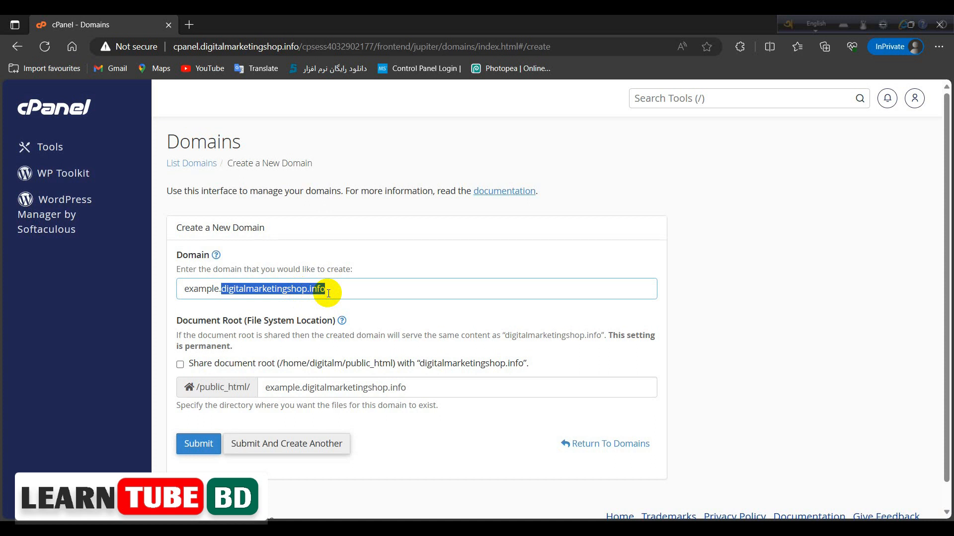
click(222, 291)
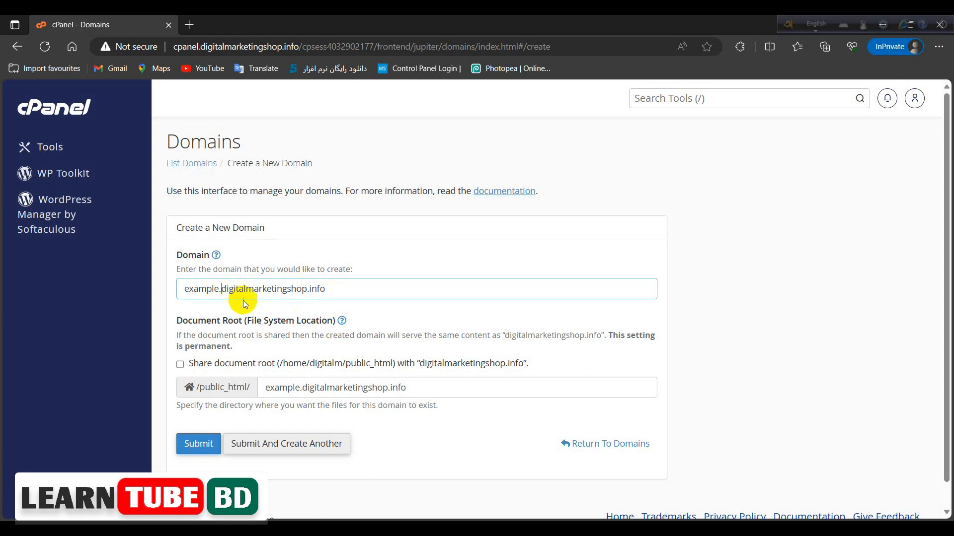
click(220, 290)
drag(219, 290, 183, 290)
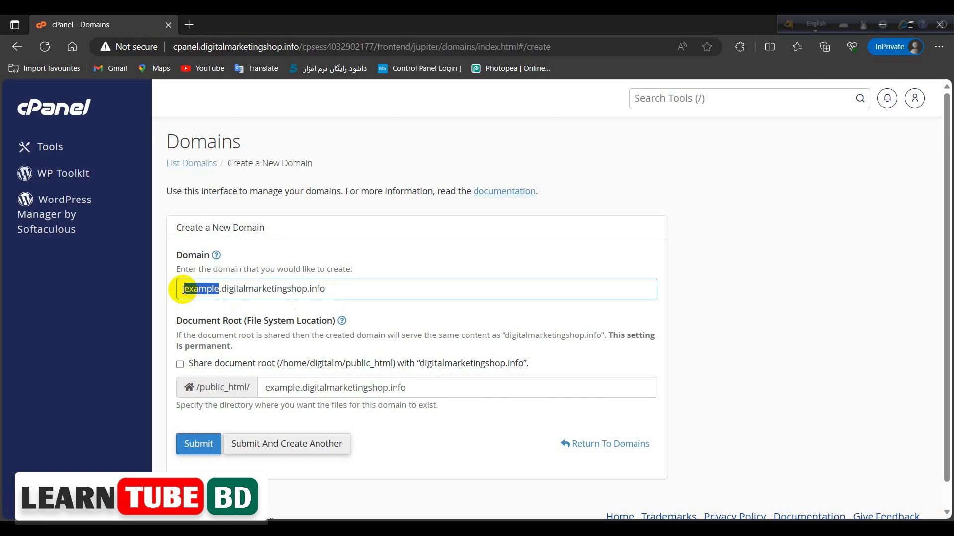
text(yourname)
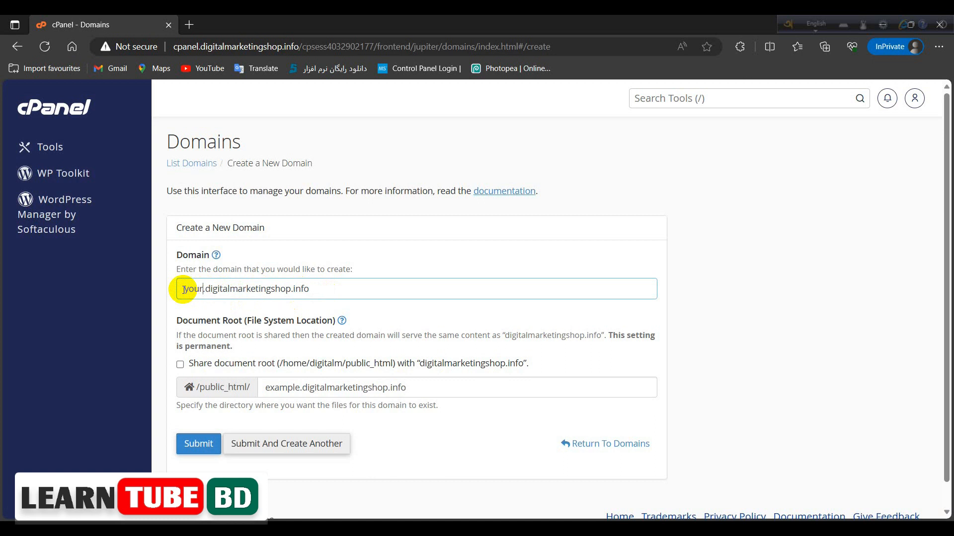
key(BackSpace)
key(BackSpace)
key(BackSpace)
key(BackSpace)
key(BackSpace)
key(BackSpace)
key(BackSpace)
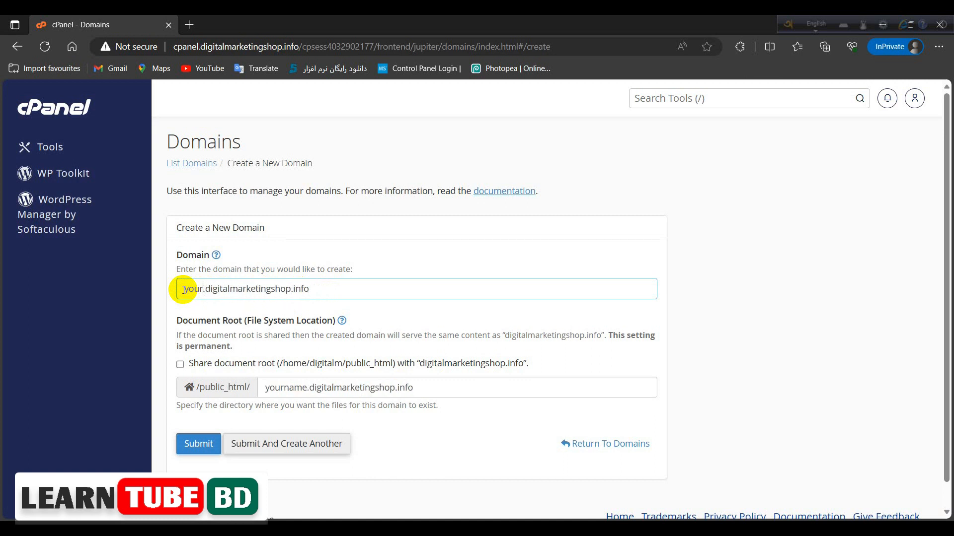
key(BackSpace)
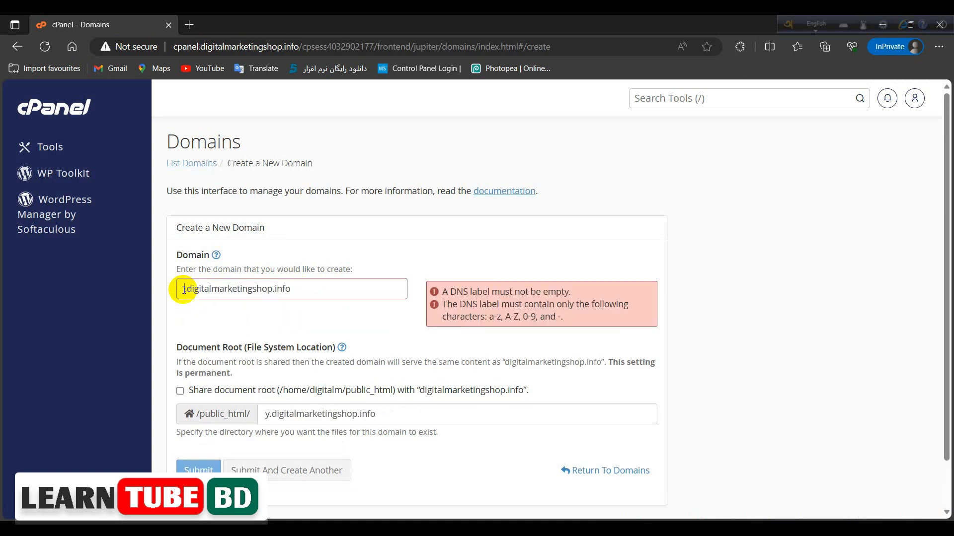
text(example)
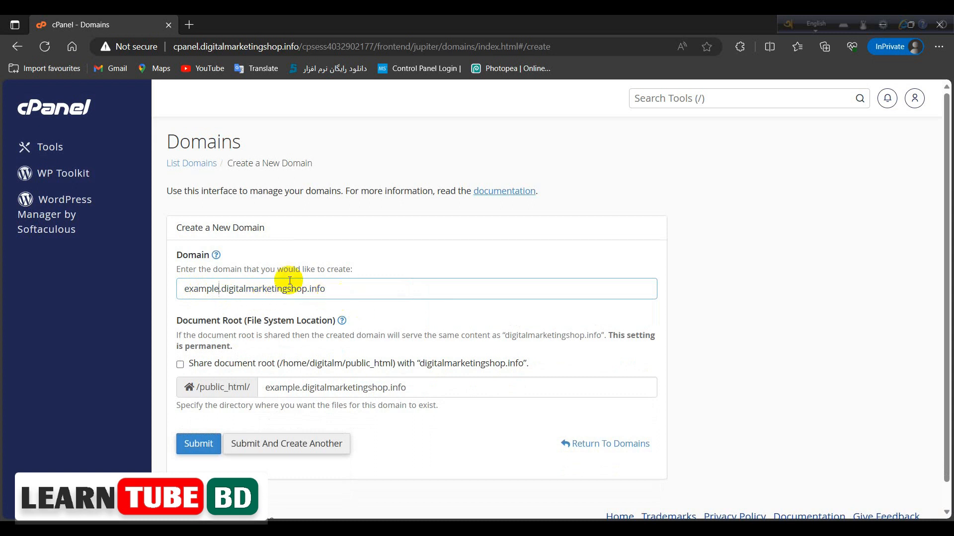
Submit the example.digitalmarketingshop.info domain with the option to create another
click(278, 450)
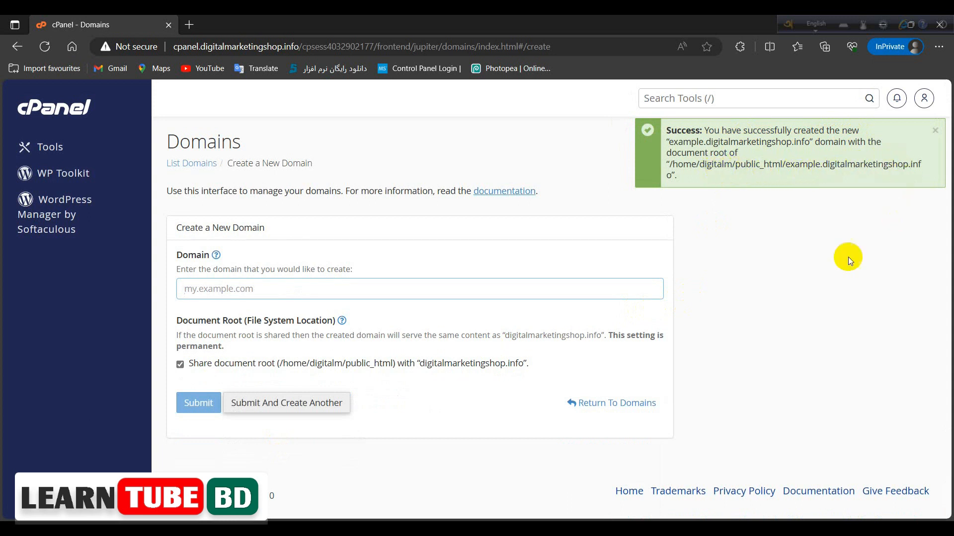
click(766, 232)
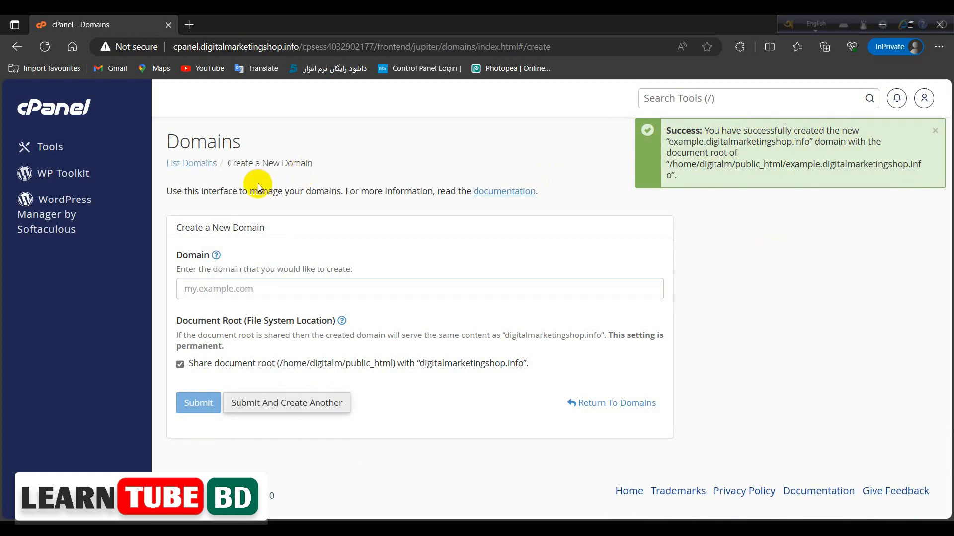
Return to the cPanel tools and reopen the Domains list to check the new subdomain's entry and its HTTPS redirect notice
click(54, 104)
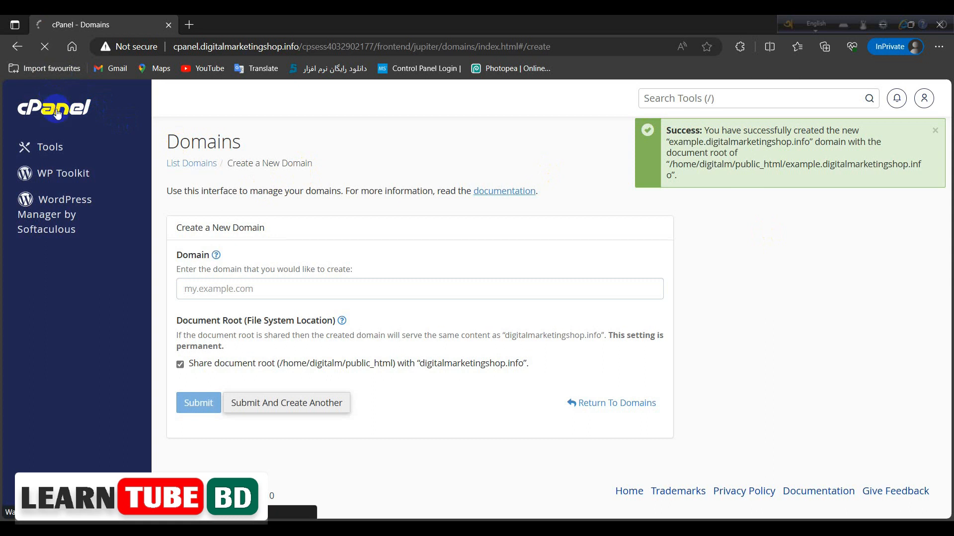
scroll(354, 348, down, 5)
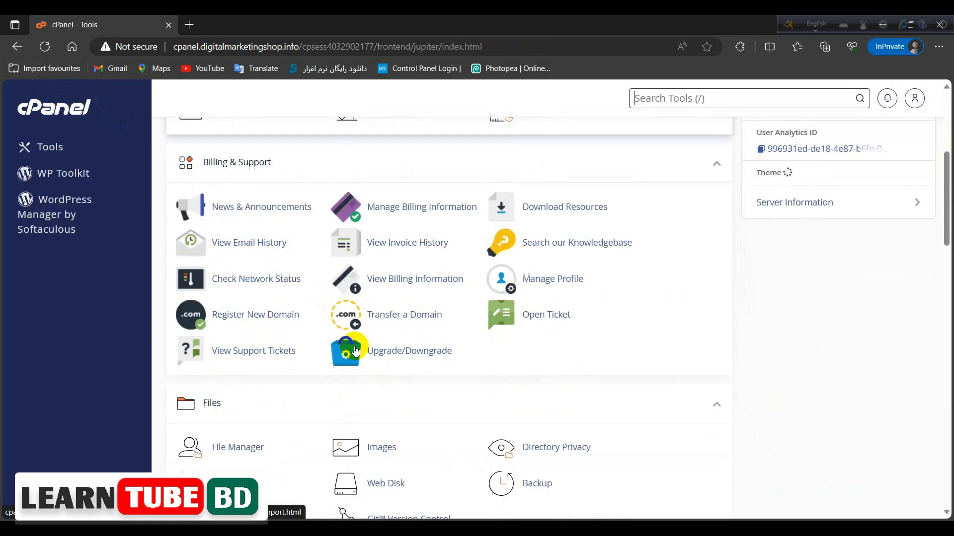
scroll(352, 348, down, 8)
click(539, 323)
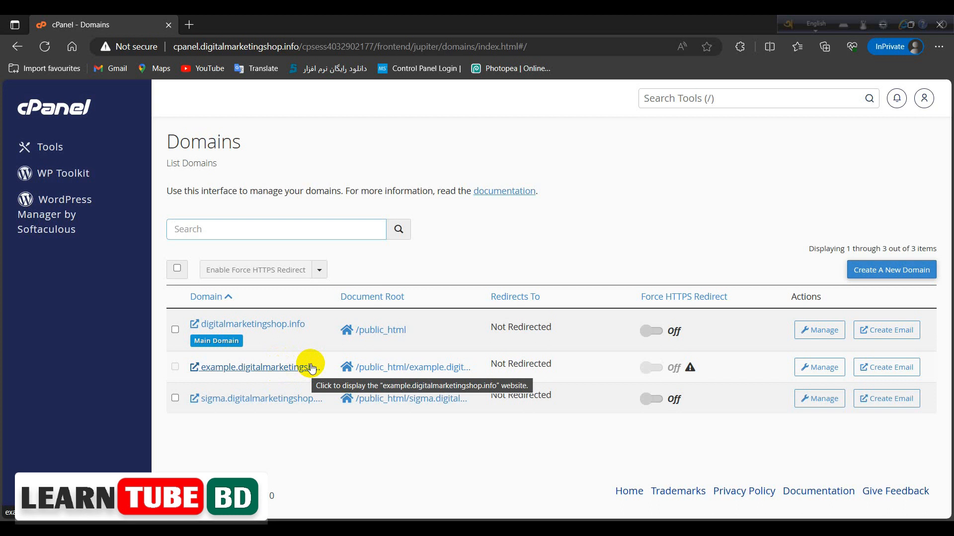
mouse_move(690, 370)
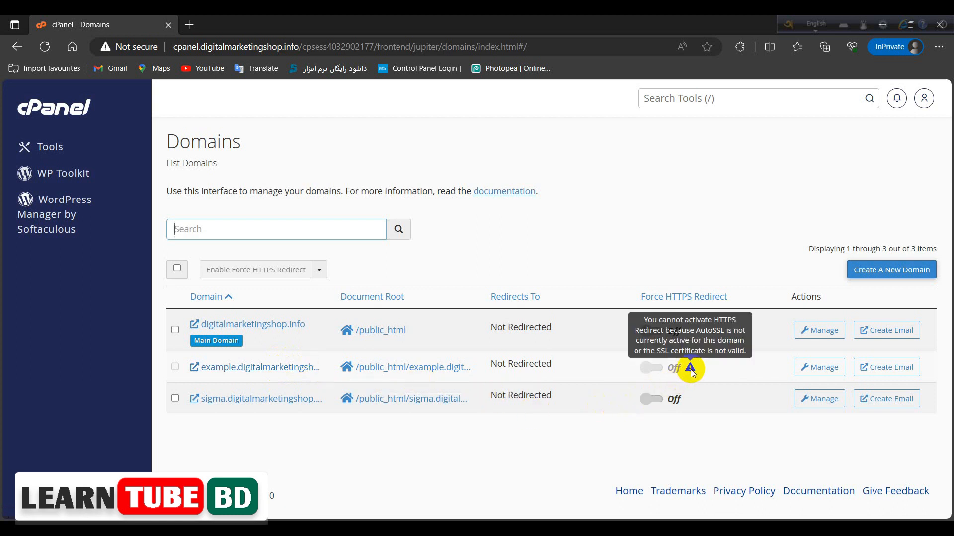